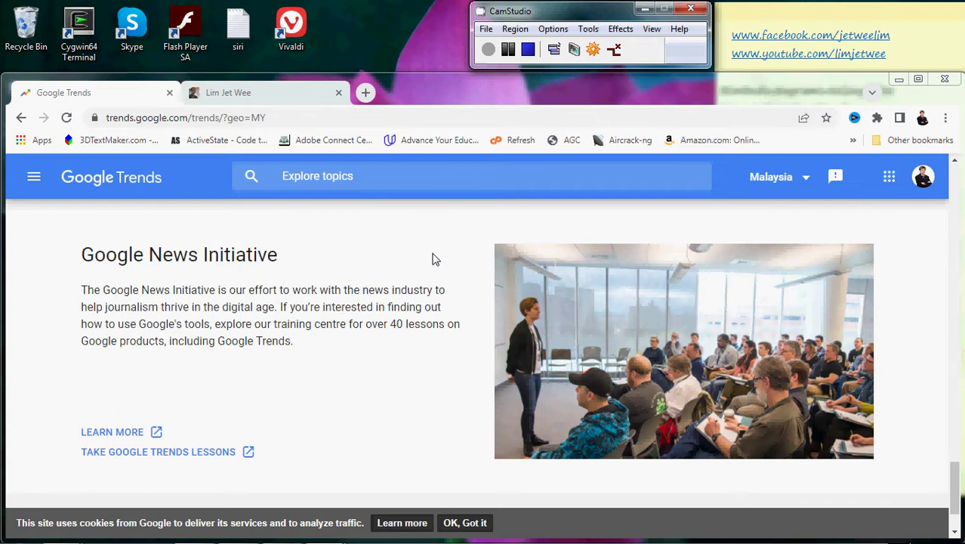
- Keep Malaysia as the region and explore 'Work From Home' as a search term
left_click(804, 184)
left_click(321, 255)
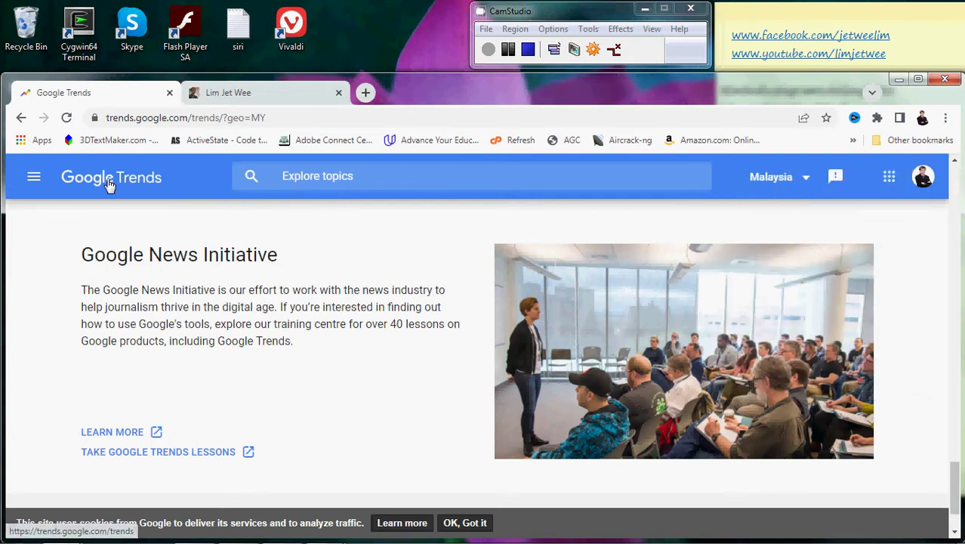
left_click(357, 179)
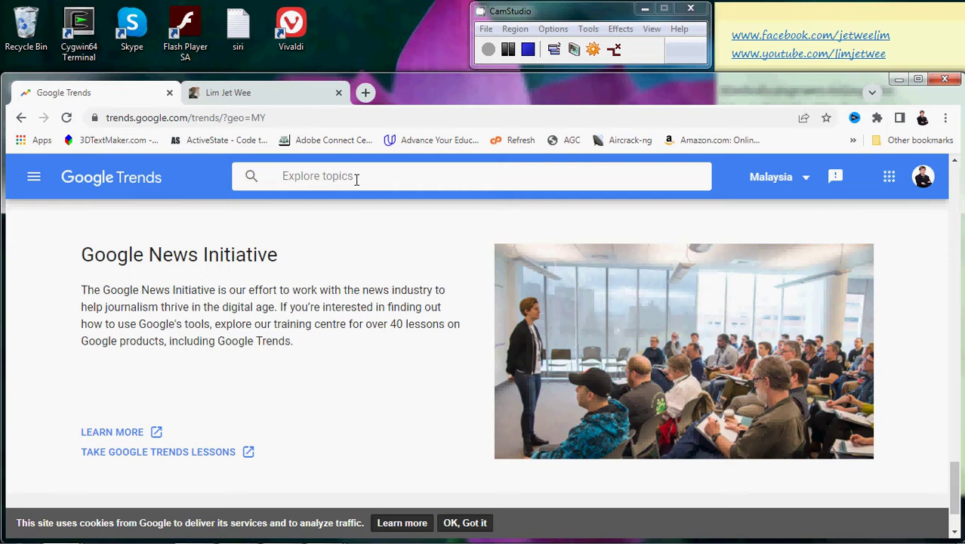
type("M")
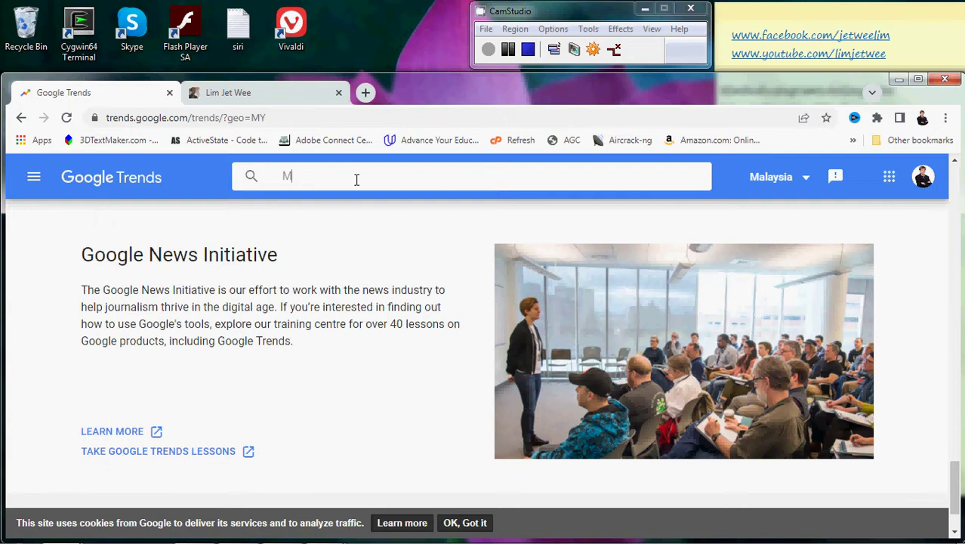
key("BackSpace")
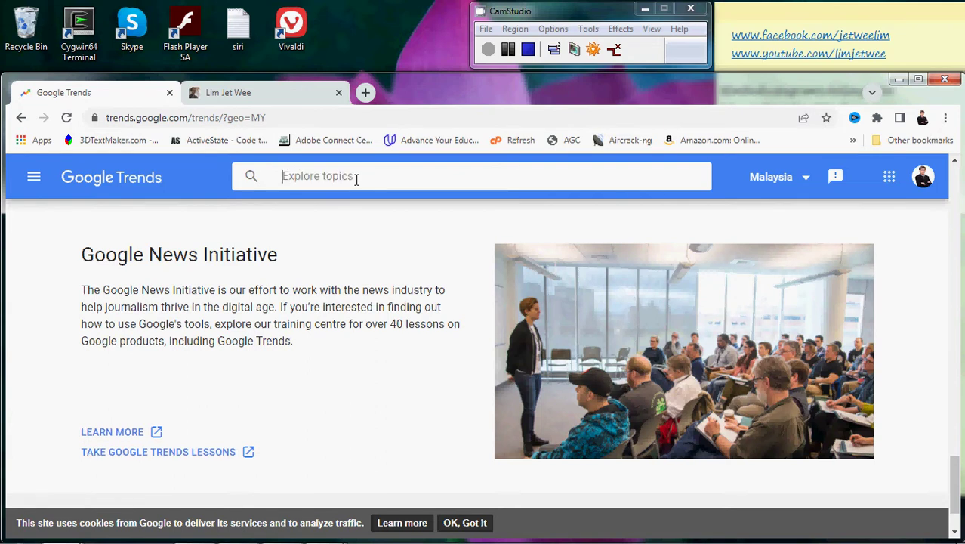
type("Work Fro")
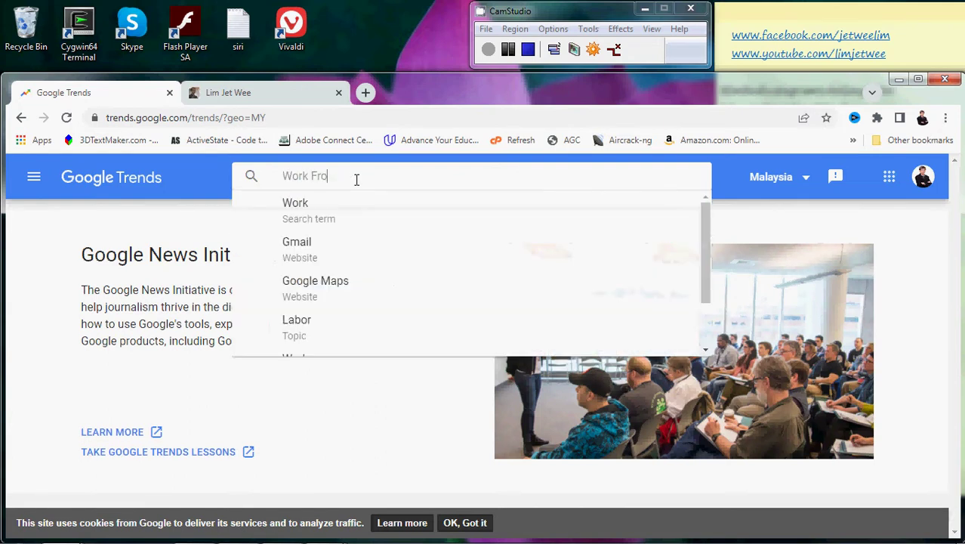
type("m Home")
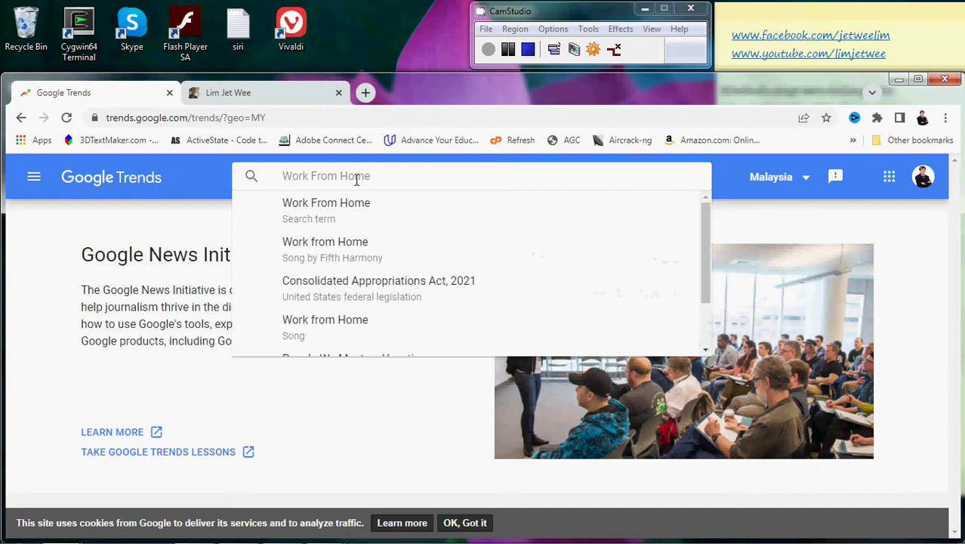
left_click(335, 215)
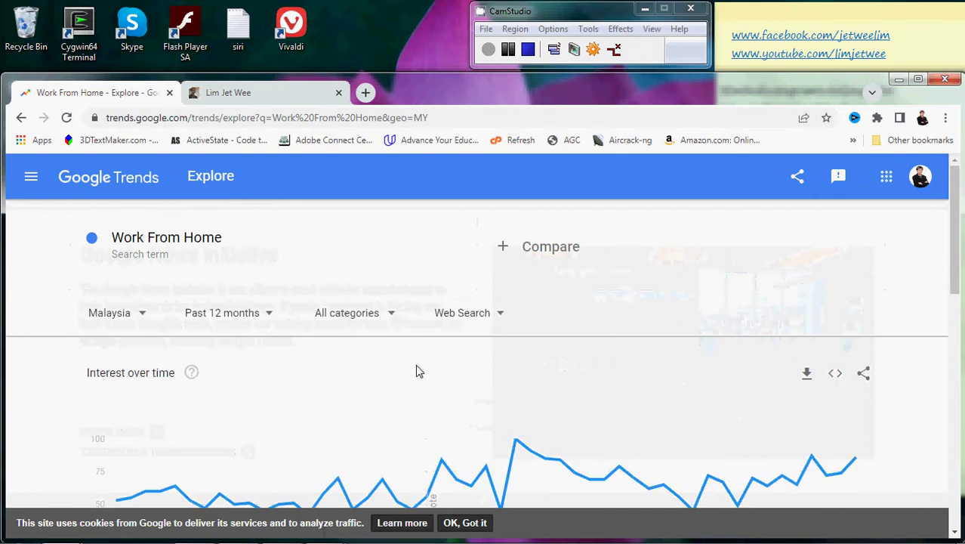
- Switch the Work From Home chart to Worldwide over the Past 5 years
left_click_drag(959, 221, 962, 260)
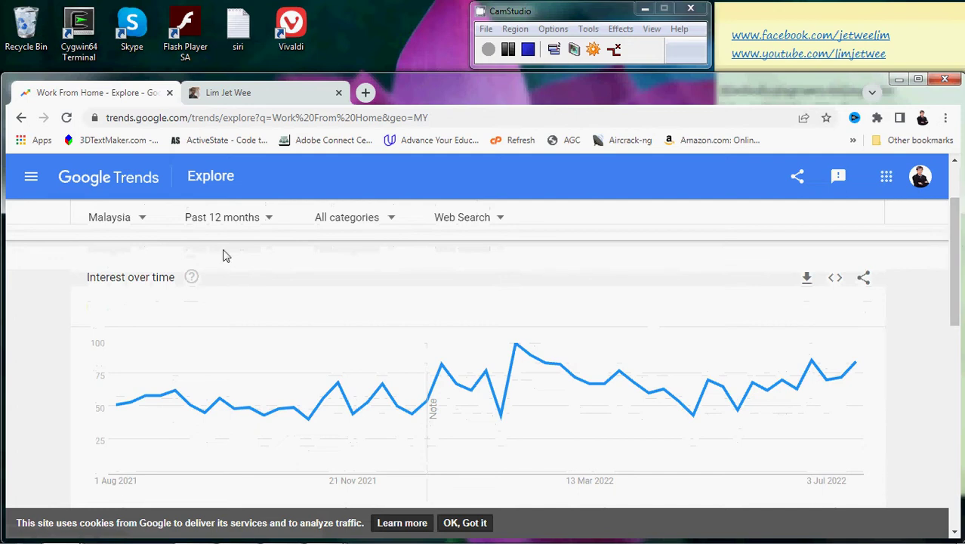
left_click(145, 222)
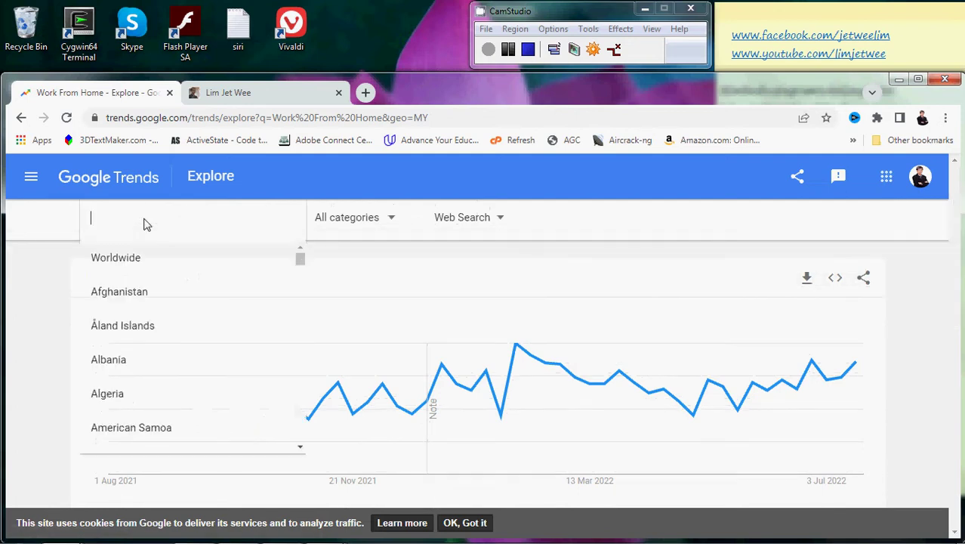
left_click(147, 260)
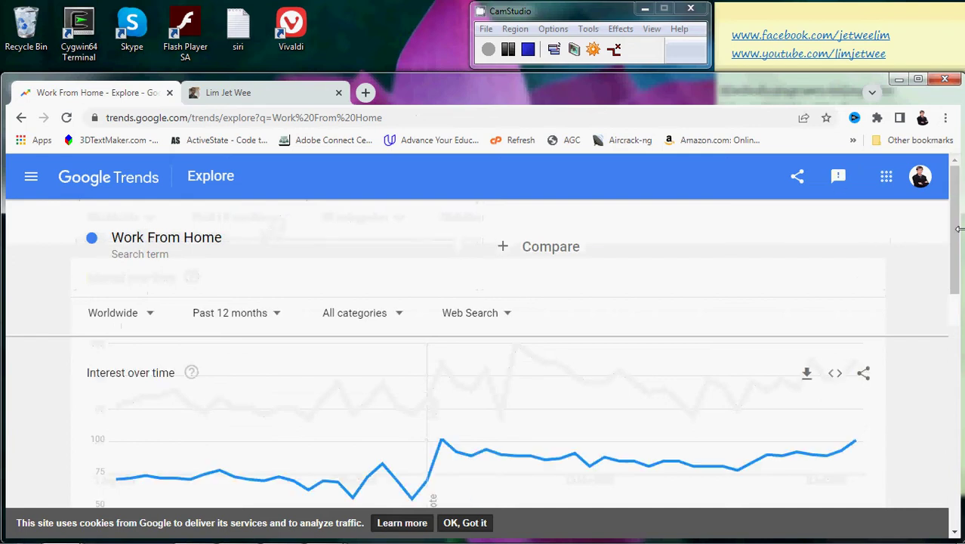
scroll(957, 230, "down", 1)
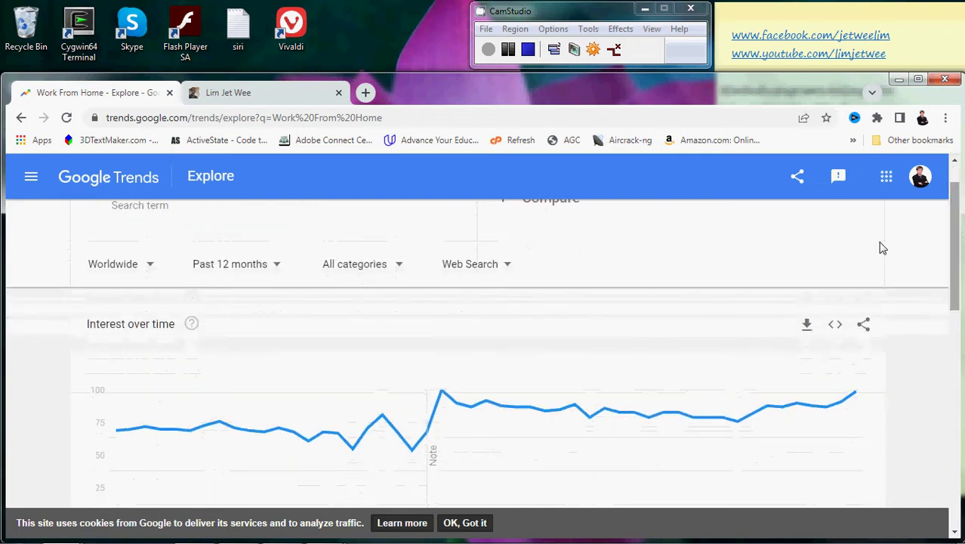
left_click(280, 272)
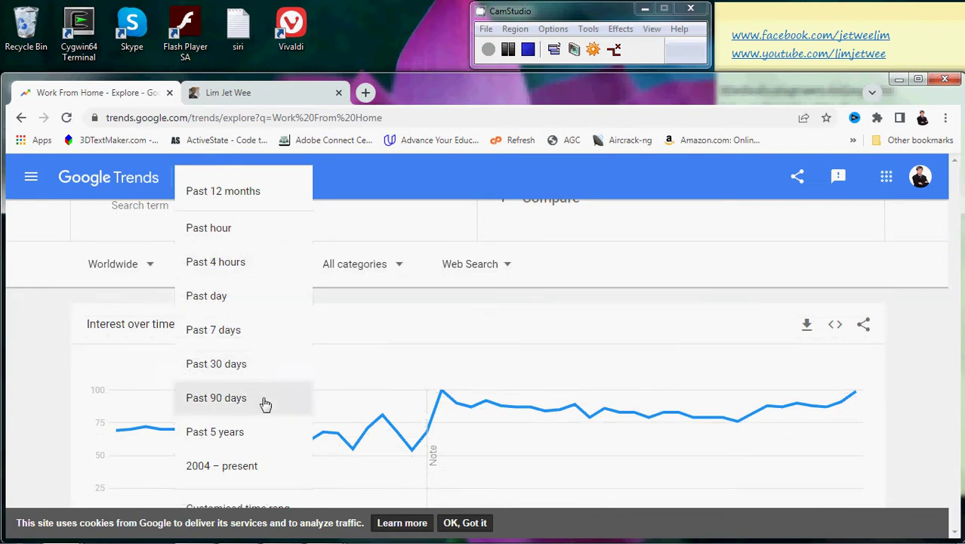
left_click(269, 440)
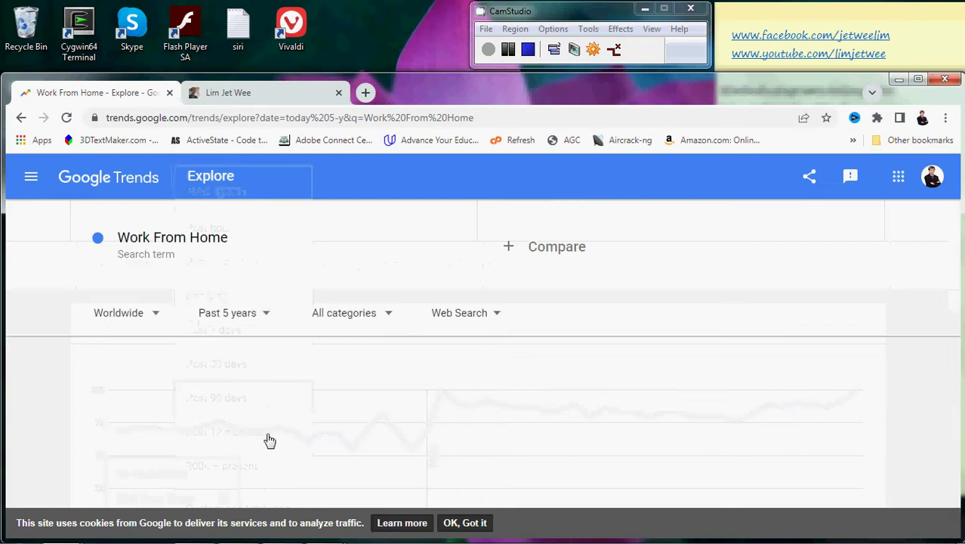
left_click_drag(957, 222, 961, 264)
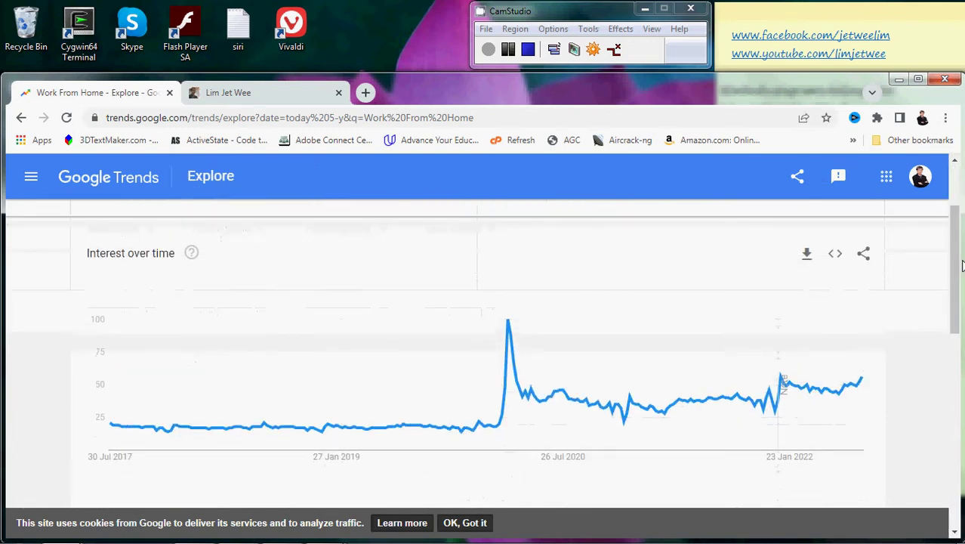
- Bring up the interest-over-time chart's embed code, which keeps data updated live
left_click(836, 258)
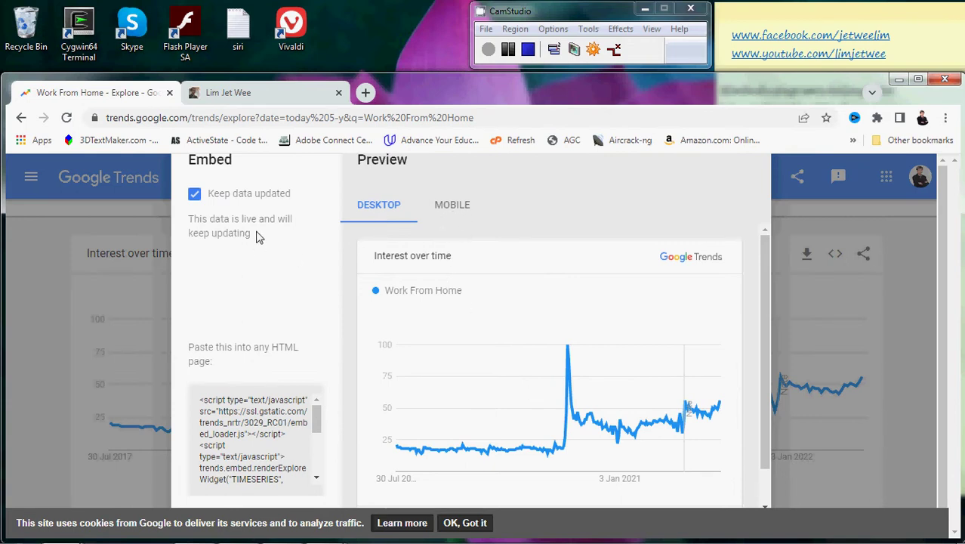
left_click_drag(260, 237, 191, 232)
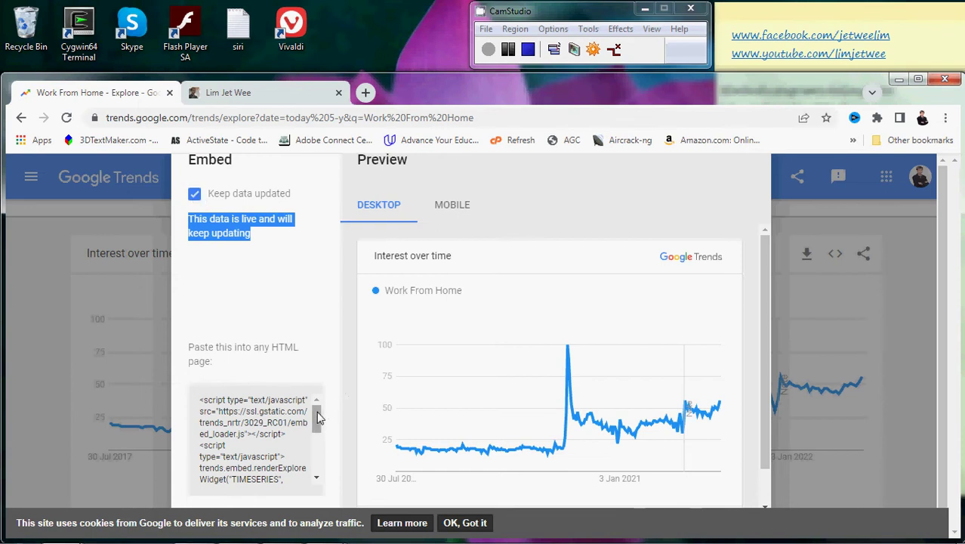
mouse_move(315, 416)
left_mouse_down()
mouse_move(320, 432)
mouse_move(316, 414)
left_mouse_up()
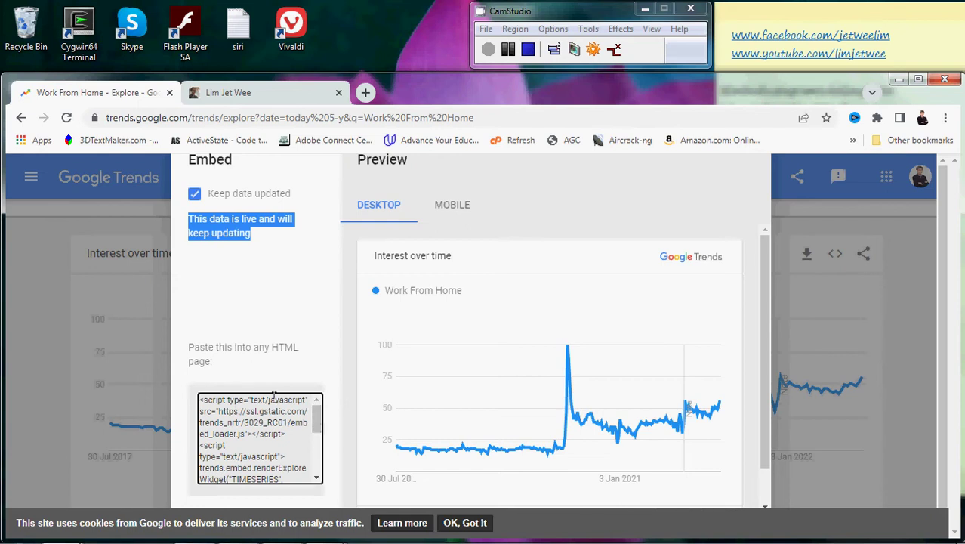
- Select all of the embed code and copy it
left_click(281, 402)
key("ctrl+a")
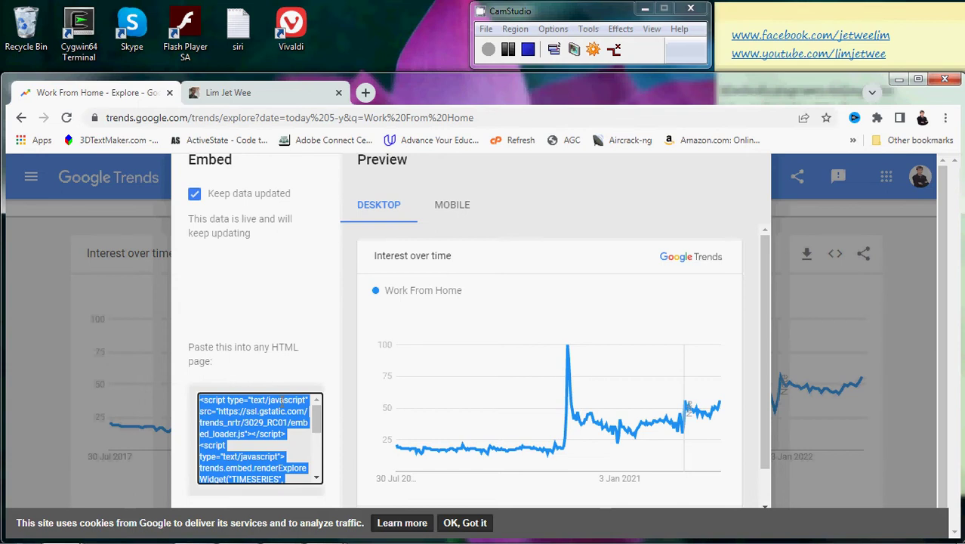
right_click(281, 400)
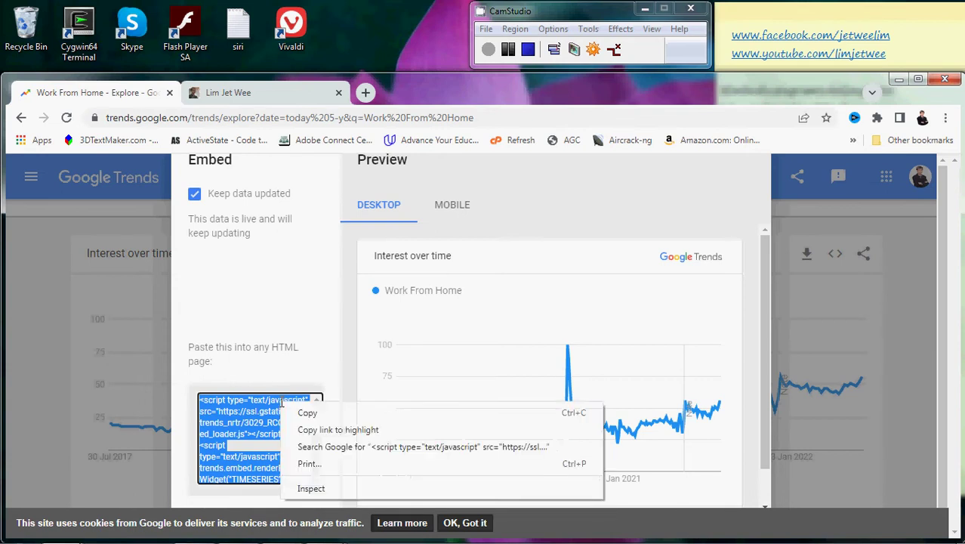
left_click(304, 413)
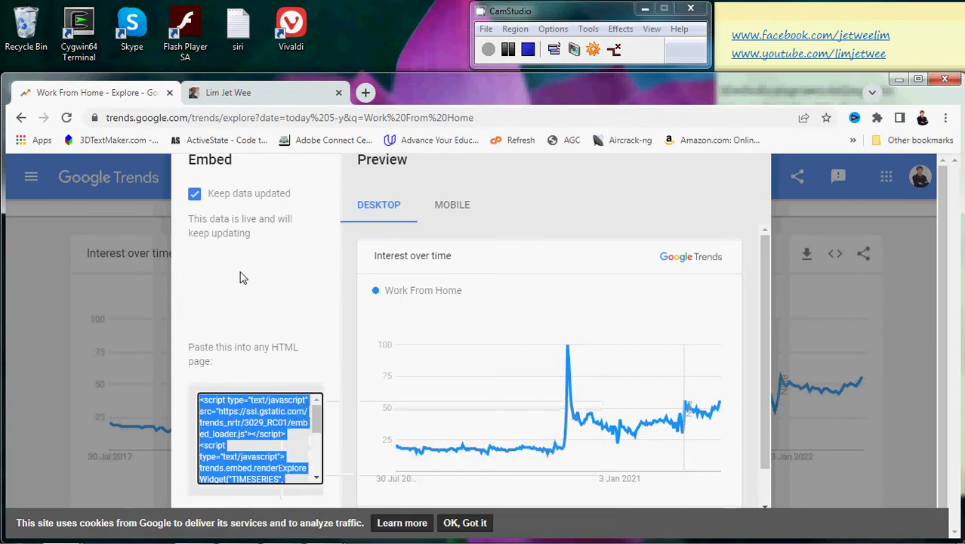
- Go to the published Google Site's Sandbox page
left_click(252, 99)
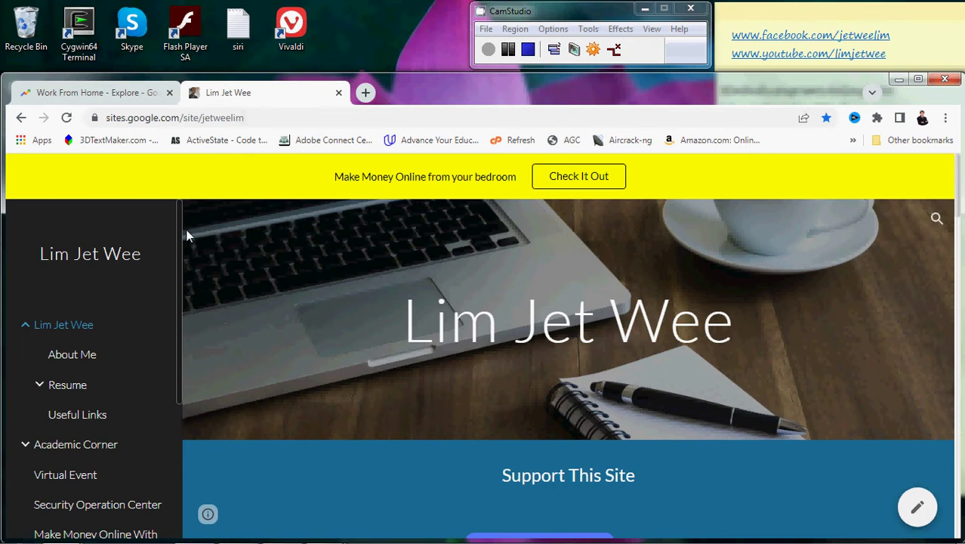
left_click_drag(179, 226, 174, 413)
left_click(64, 457)
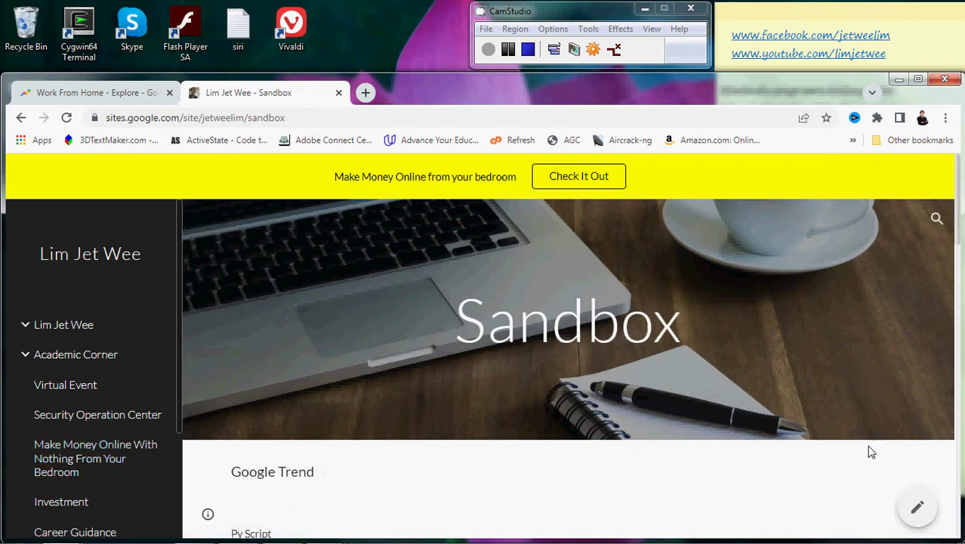
- Edit the Sandbox page and start an Embed below the Google Trend heading
left_click(916, 506)
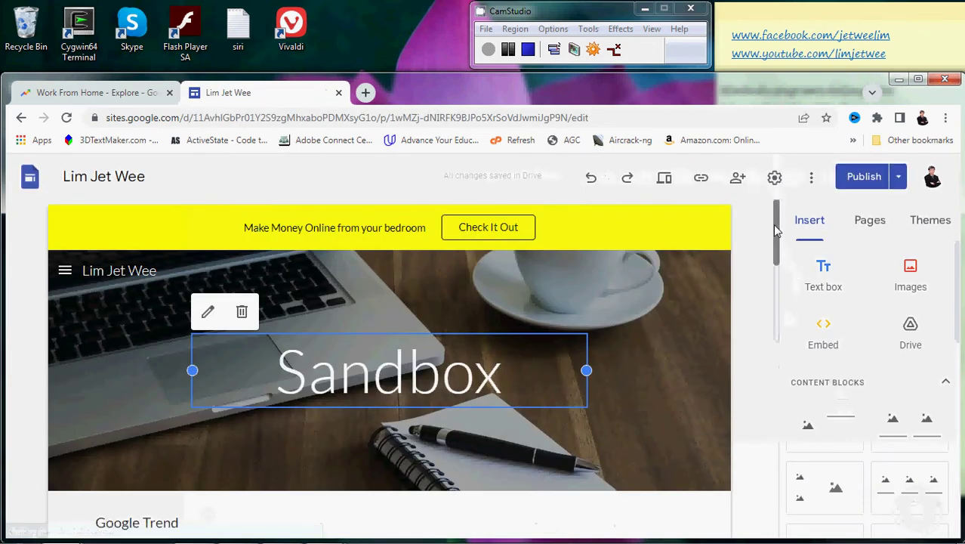
mouse_move(772, 226)
left_mouse_down()
mouse_move(775, 265)
mouse_move(747, 275)
left_mouse_up()
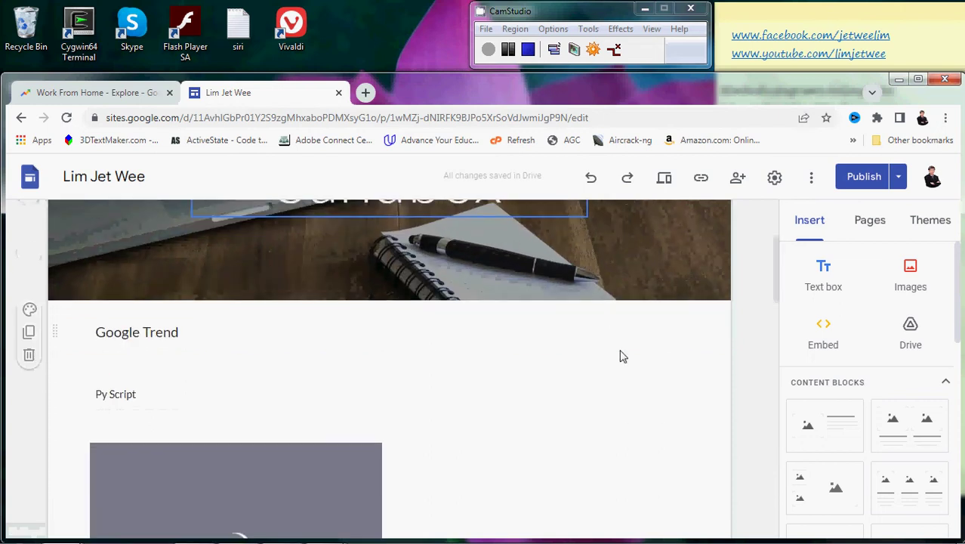
left_click(582, 321)
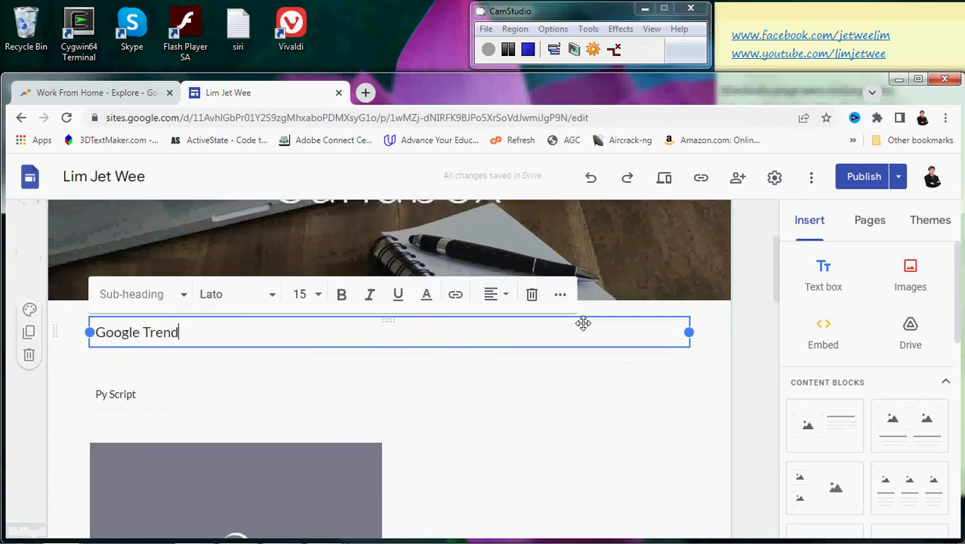
left_click(812, 337)
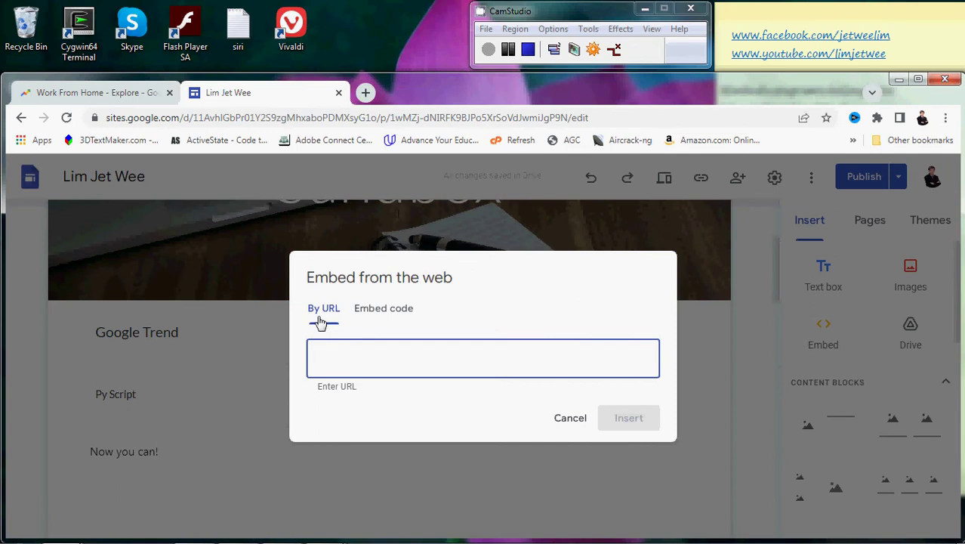
- Paste the Trends script into the Embed code tab and preview the chart
left_click(378, 310)
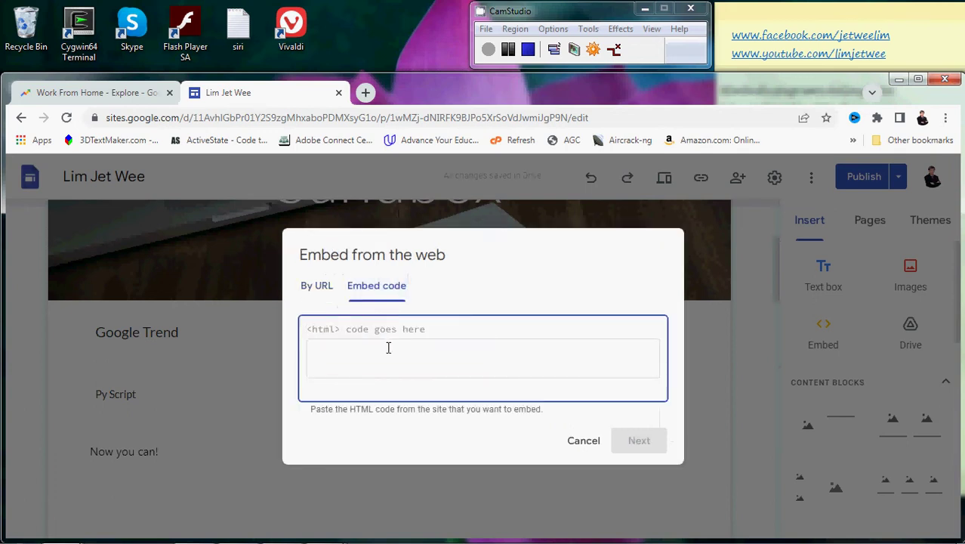
key("ctrl+v")
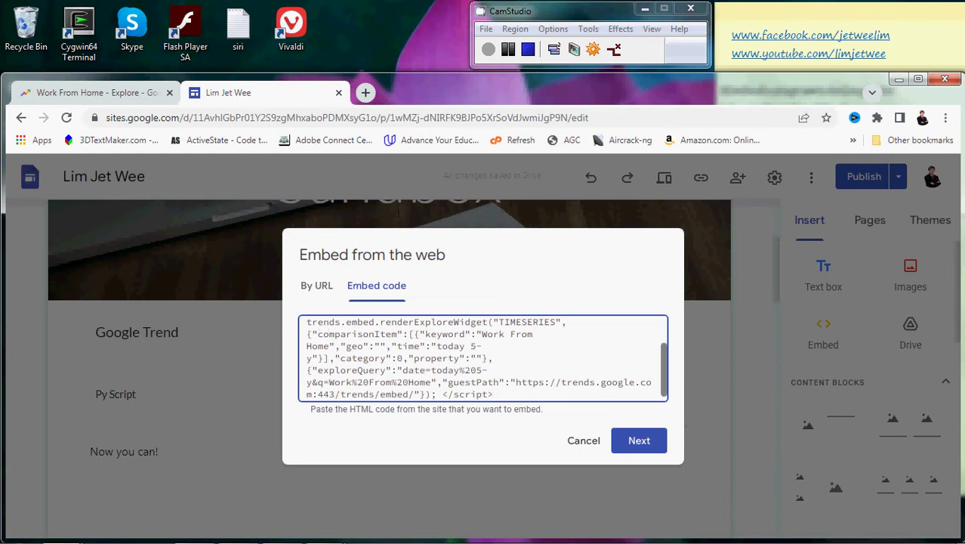
left_click_drag(495, 394, 438, 395)
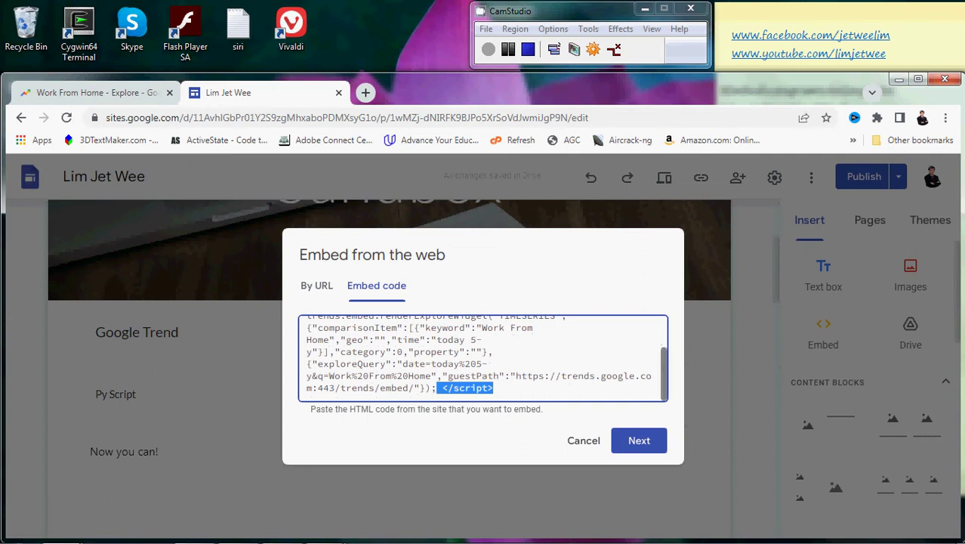
left_click_drag(664, 355, 663, 311)
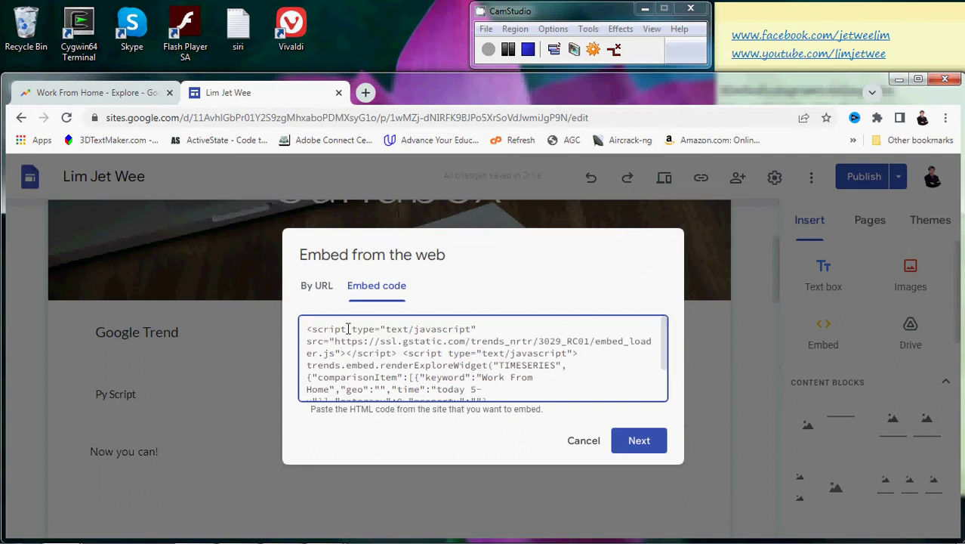
left_click_drag(346, 329, 306, 329)
left_click(612, 365)
left_click(654, 448)
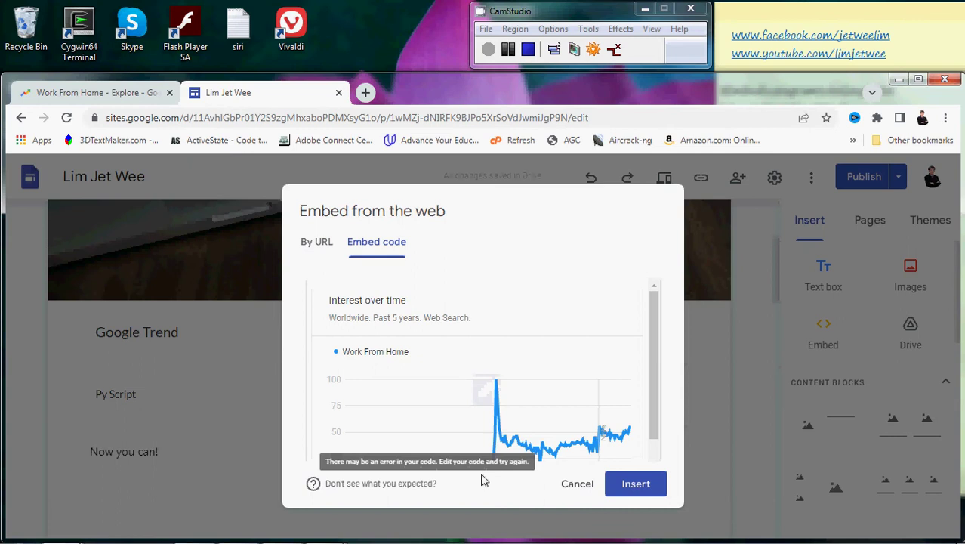
mouse_move(483, 392)
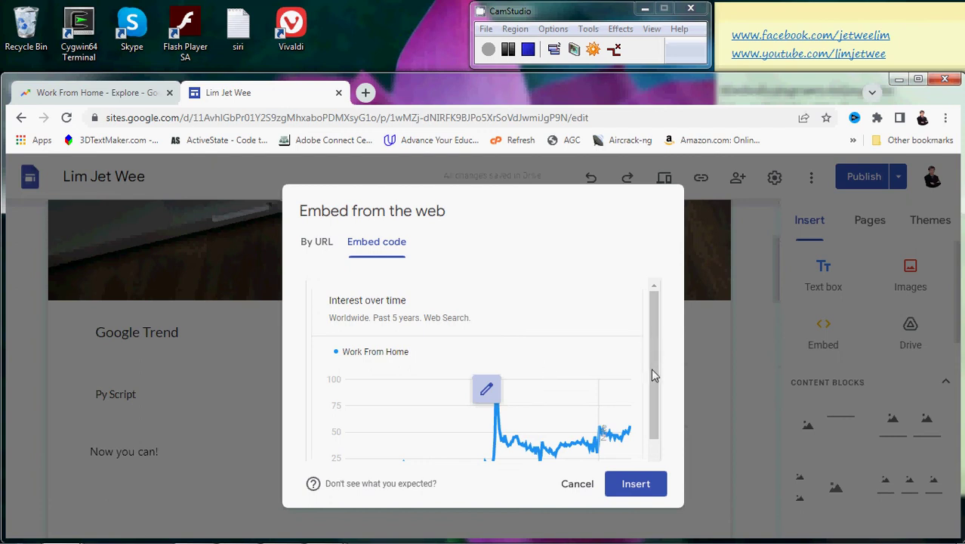
- Insert the Trends chart under the Google Trend heading
left_click(647, 489)
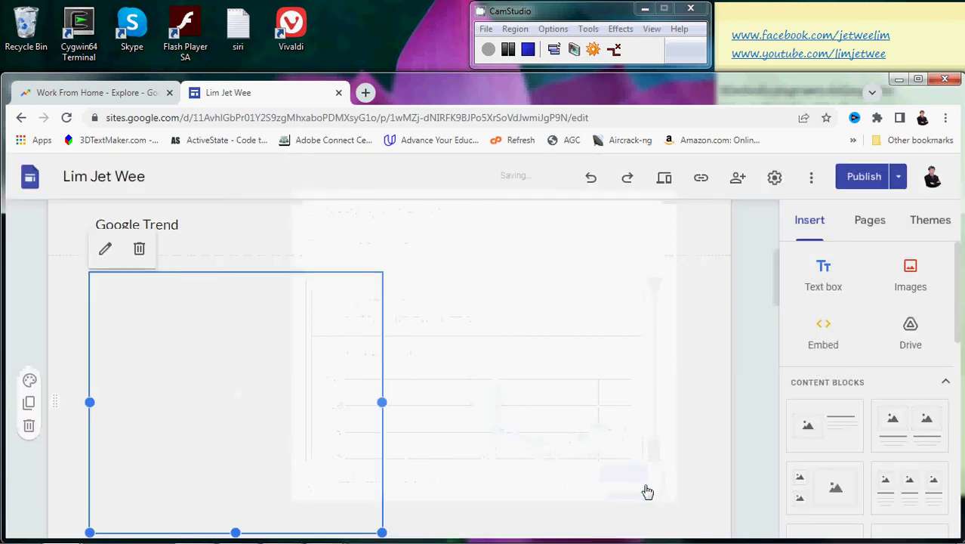
left_click_drag(960, 297, 959, 309)
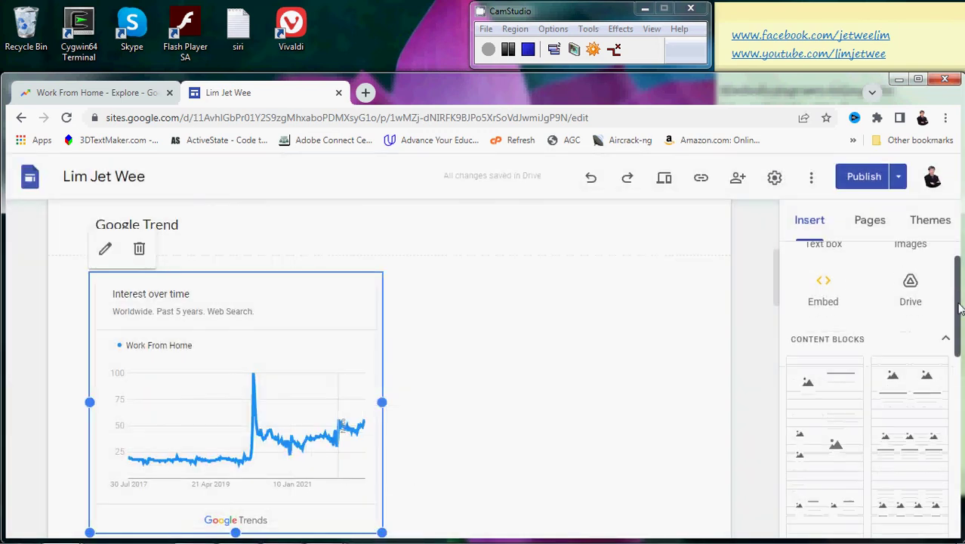
left_click(774, 303)
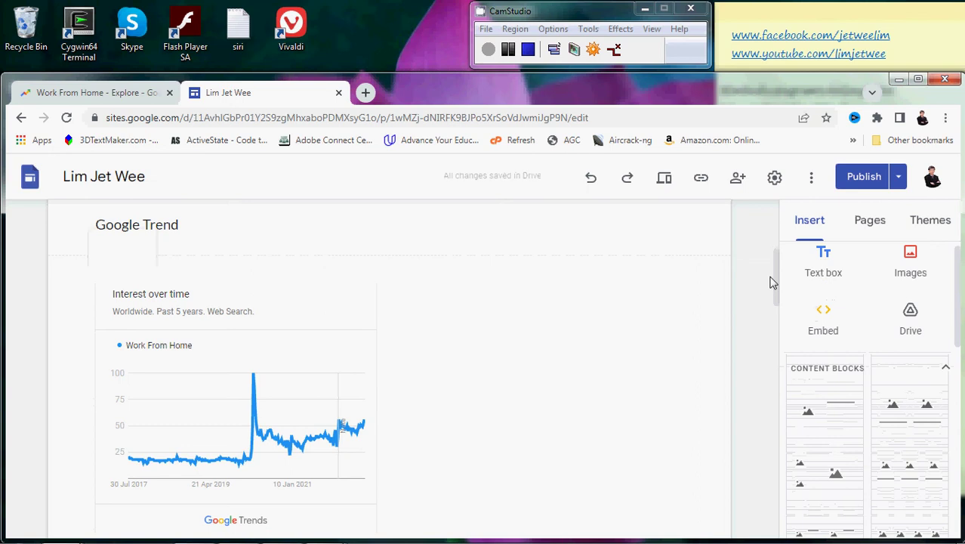
scroll(773, 285, "down", 1)
- Adjust the chart box's height and width, then publish the site
left_click(318, 344)
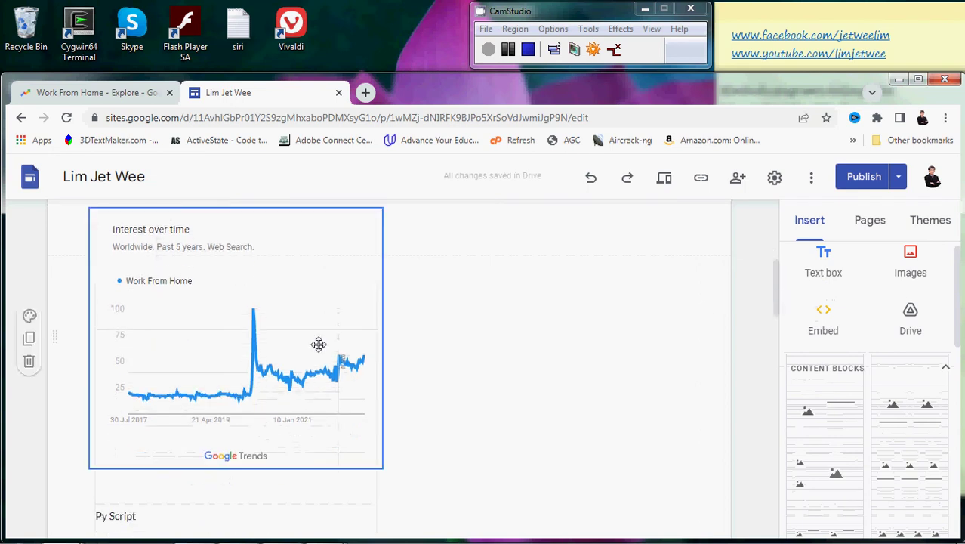
left_click(236, 464)
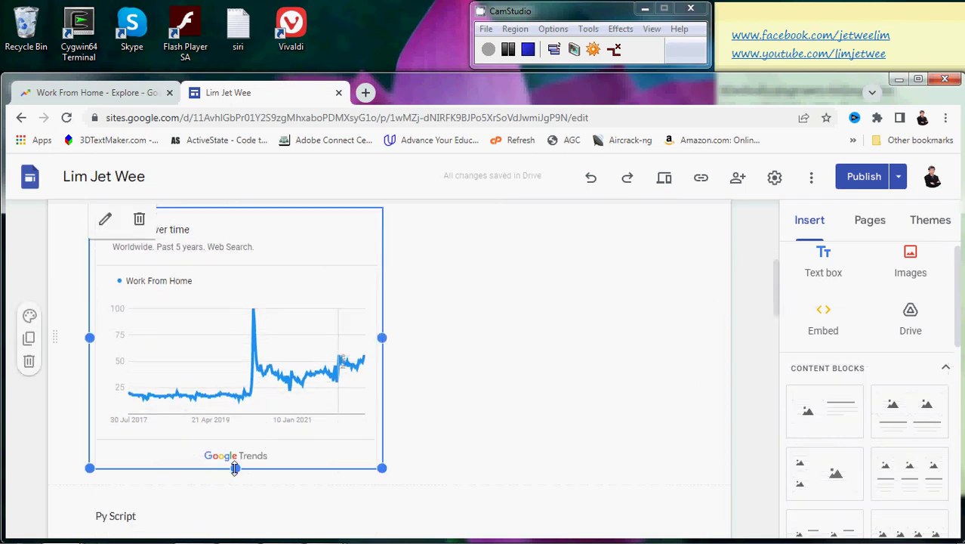
left_click_drag(235, 468, 238, 477)
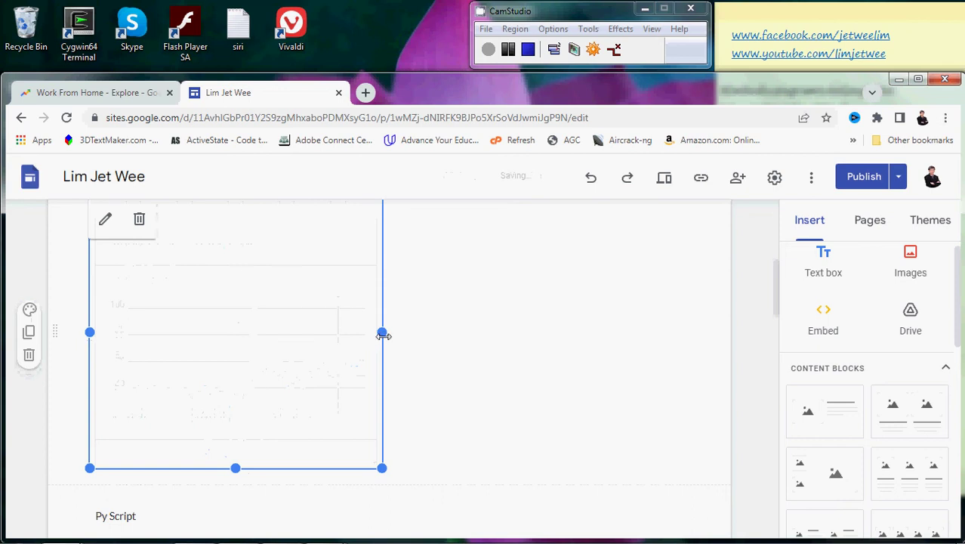
left_click_drag(383, 332, 394, 345)
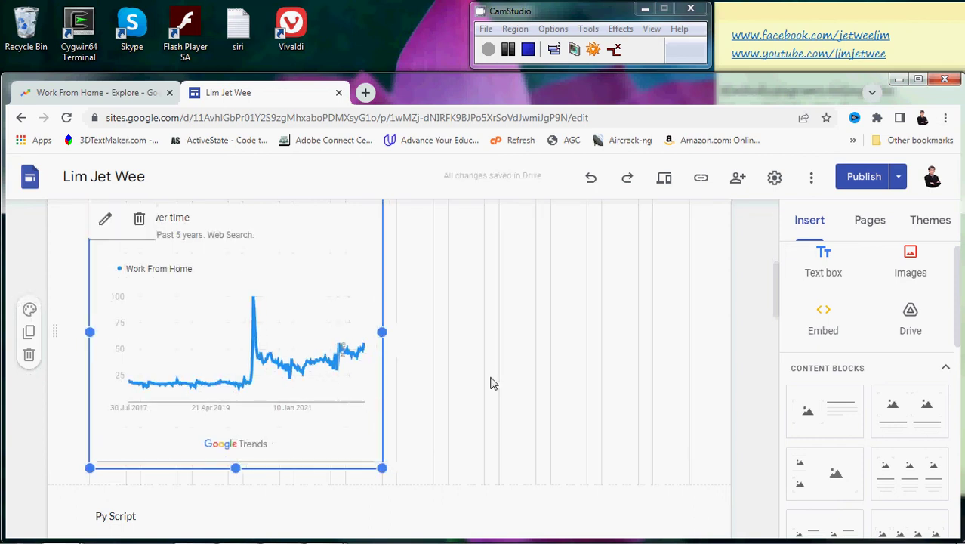
left_click(863, 176)
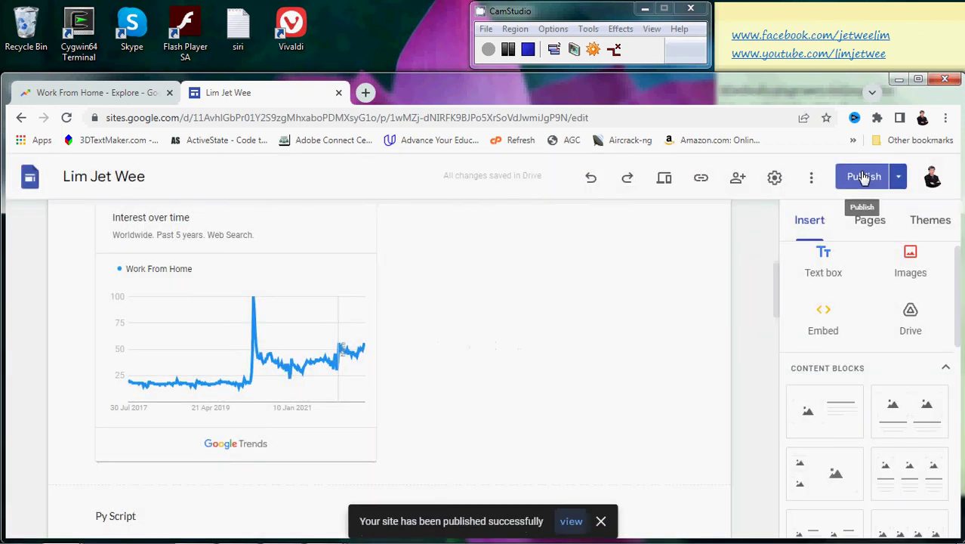
- Close the editor and open the published site's Sandbox page in a new tab
left_click(339, 92)
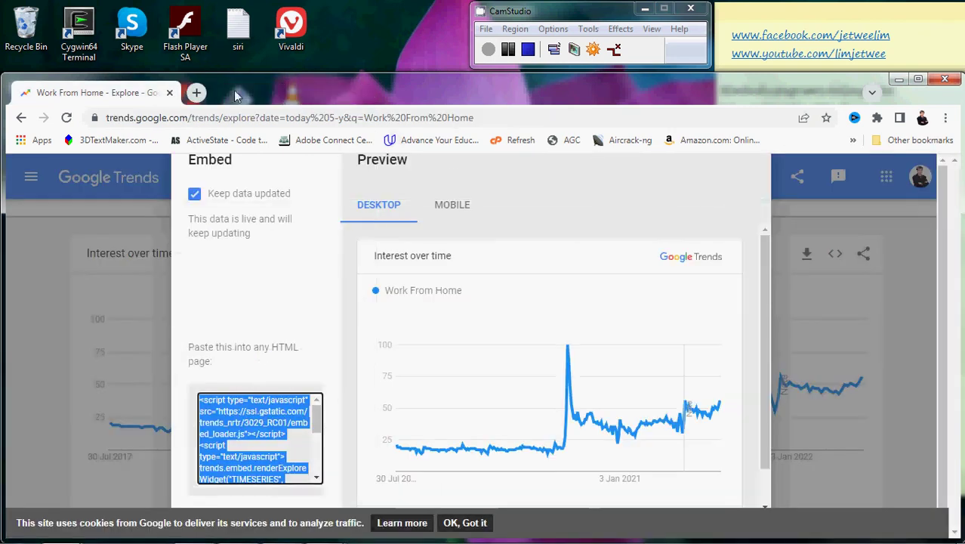
left_click(196, 92)
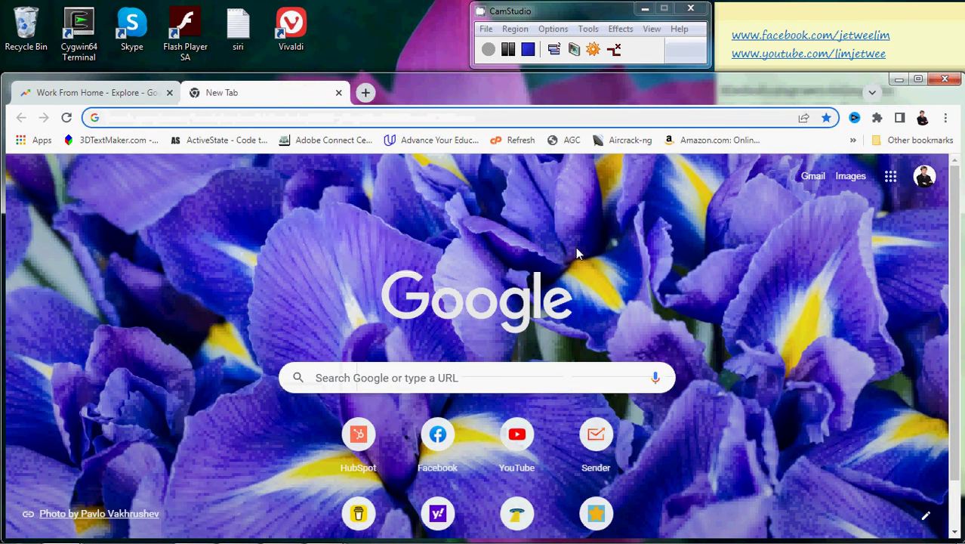
type("sites.google.com/site/jetweelim")
key("Return")
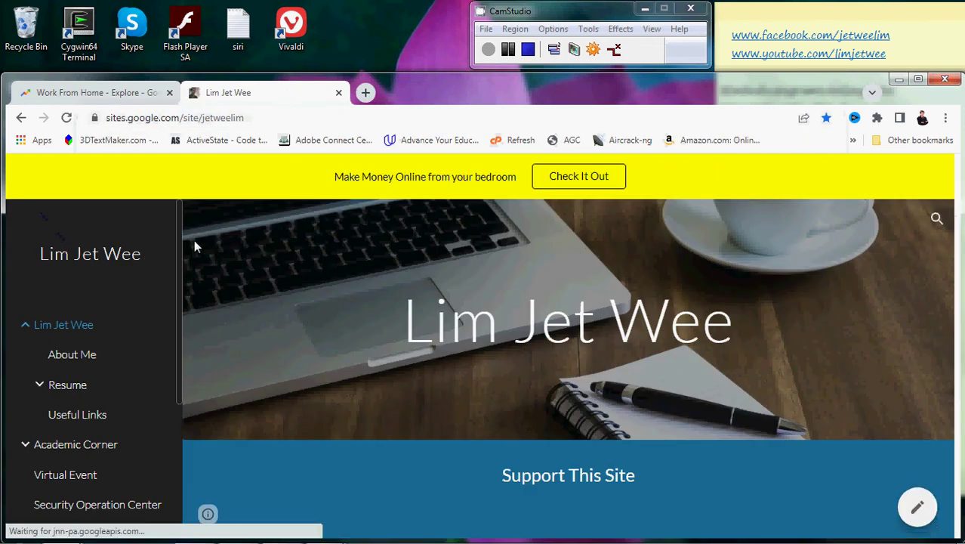
mouse_move(180, 236)
left_mouse_down()
mouse_move(179, 413)
mouse_move(99, 457)
left_mouse_up()
left_click(74, 453)
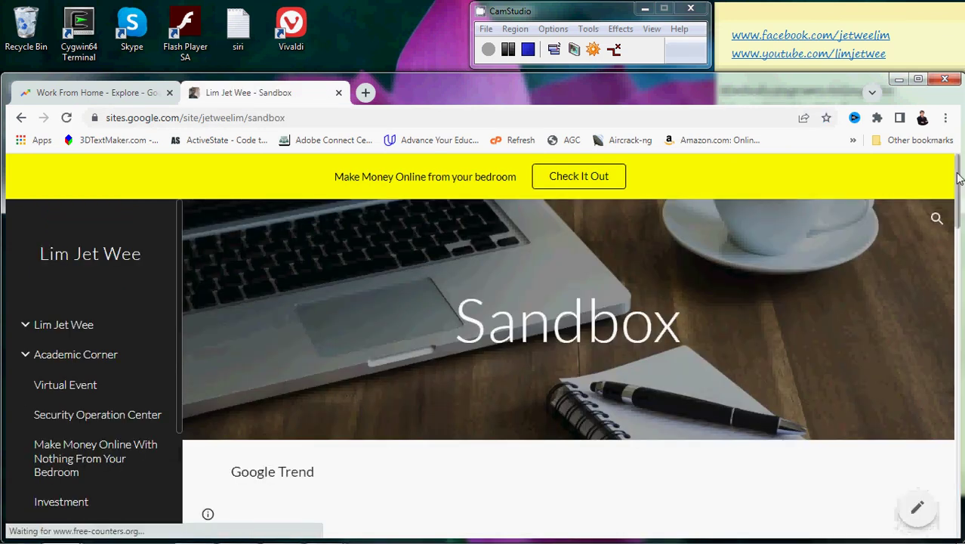
- Scroll to check the live Work From Home chart beneath the Google Trend heading
left_click_drag(957, 177, 957, 217)
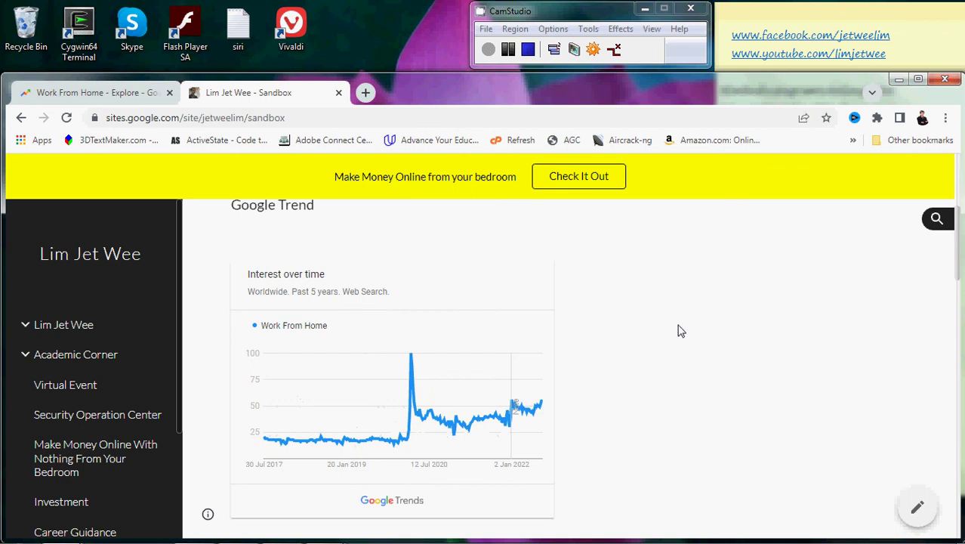
scroll(959, 254, "up", 1)
scroll(958, 254, "up", 1)
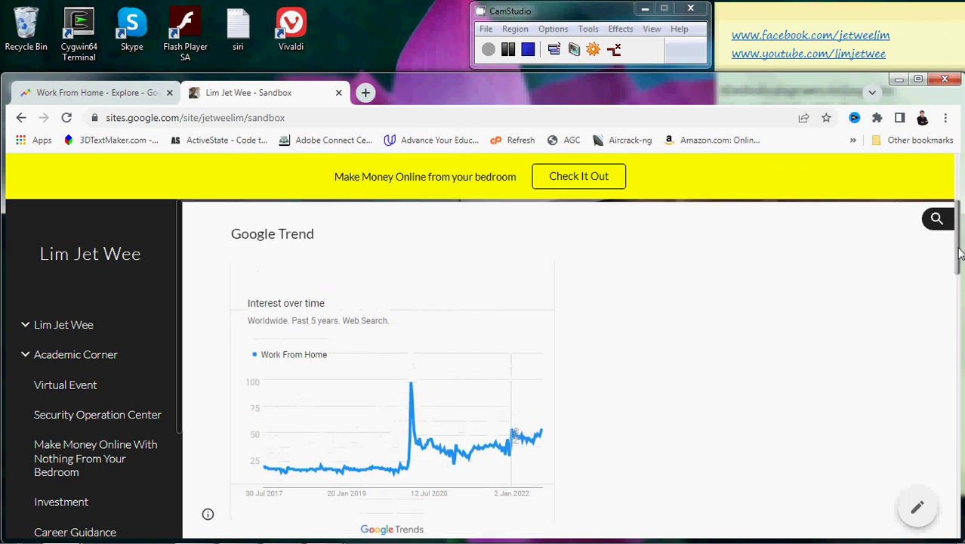
scroll(959, 254, "down", 1)
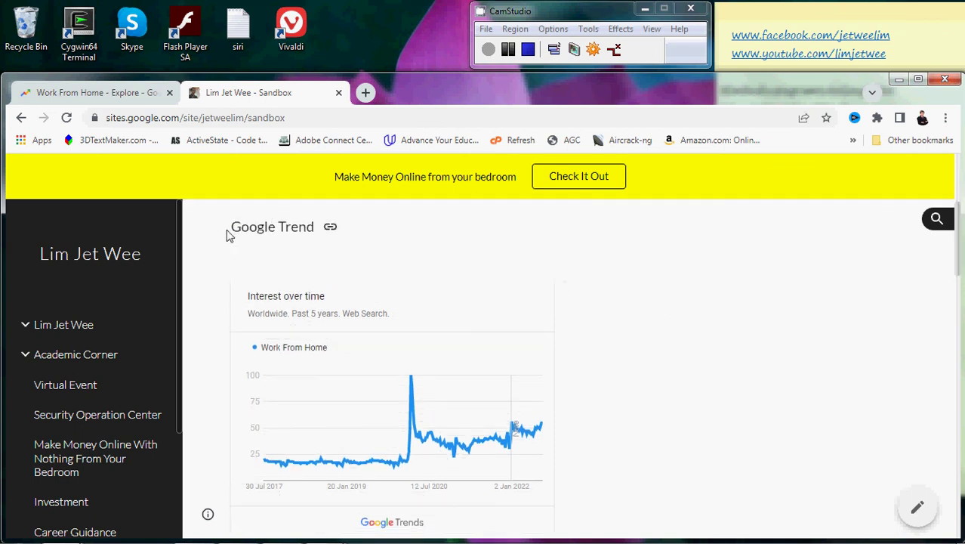
left_click_drag(231, 227, 312, 227)
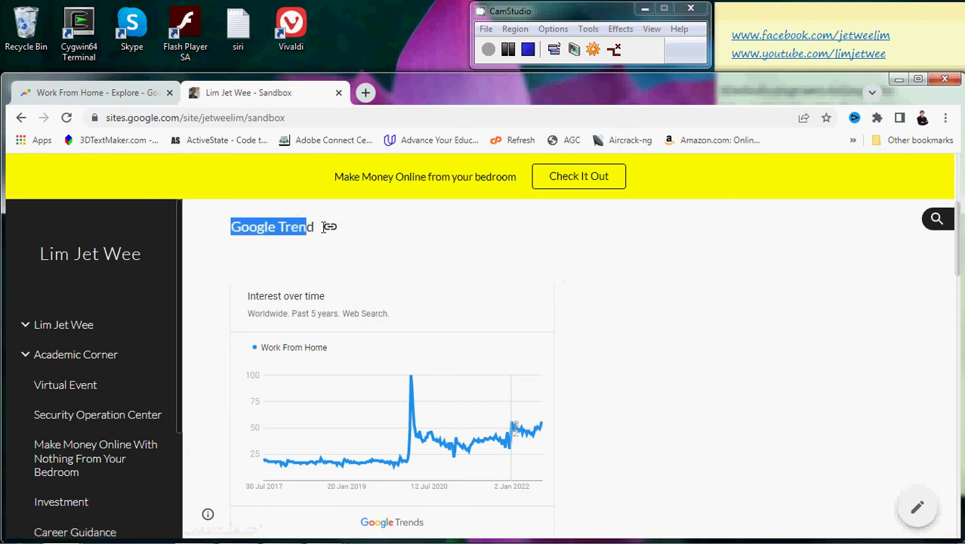
left_click(739, 393)
mouse_move(355, 459)
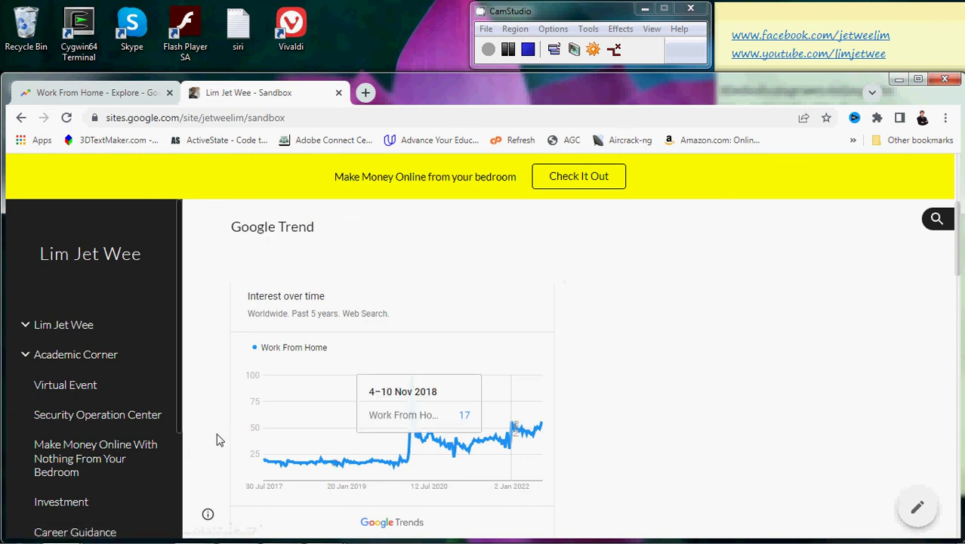